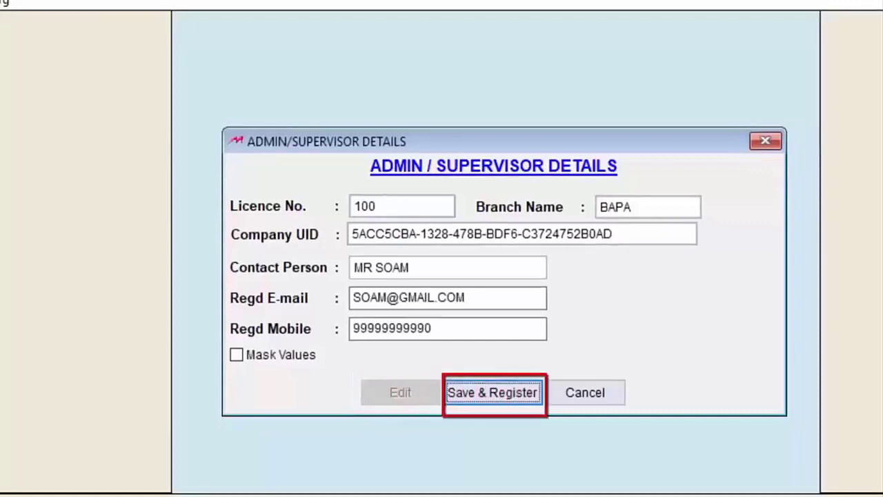
Step: Save and register the admin/supervisor details, then show the available banks for the ICICI Bank registration
key(Return)
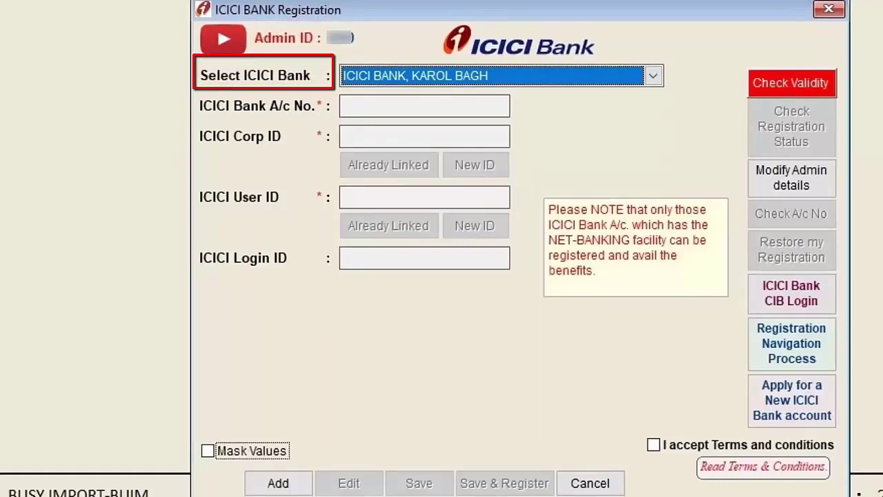
key(alt+Down)
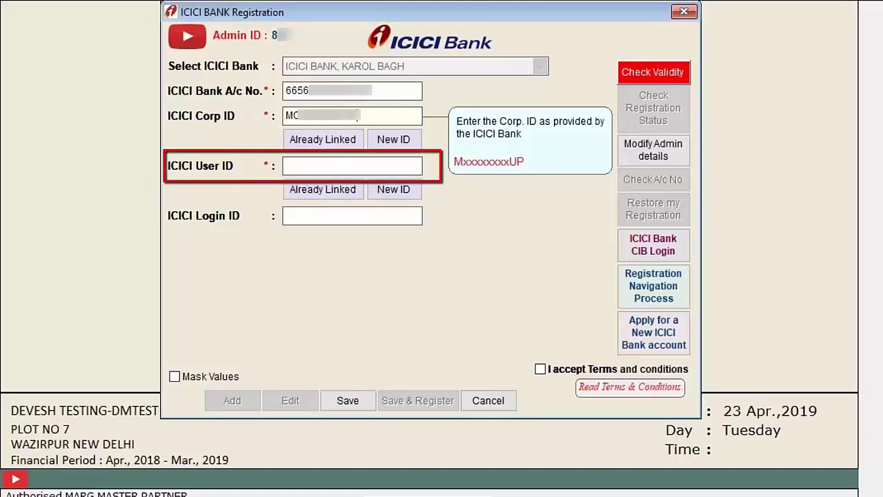
Step: Enter USER1 as the ICICI User ID and MYLOGINID as the ICICI Login ID, and save the bank details
text(USER1)
key(Tab)
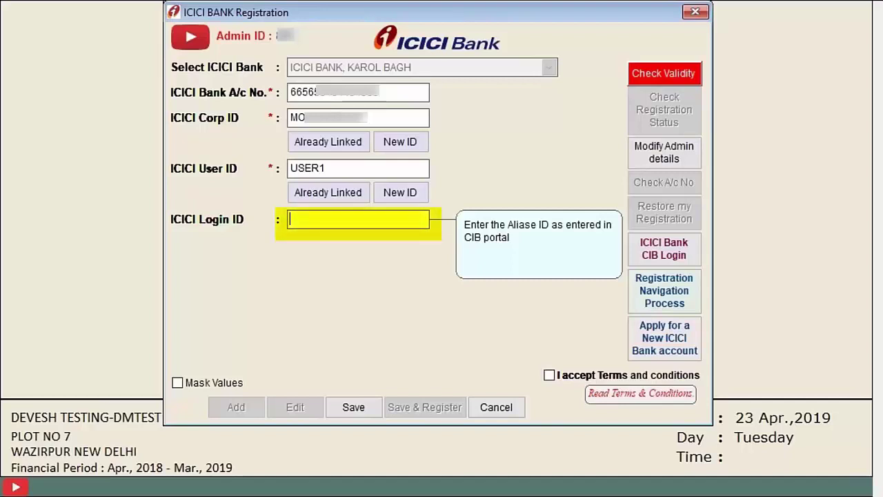
text(MYLOGINID)
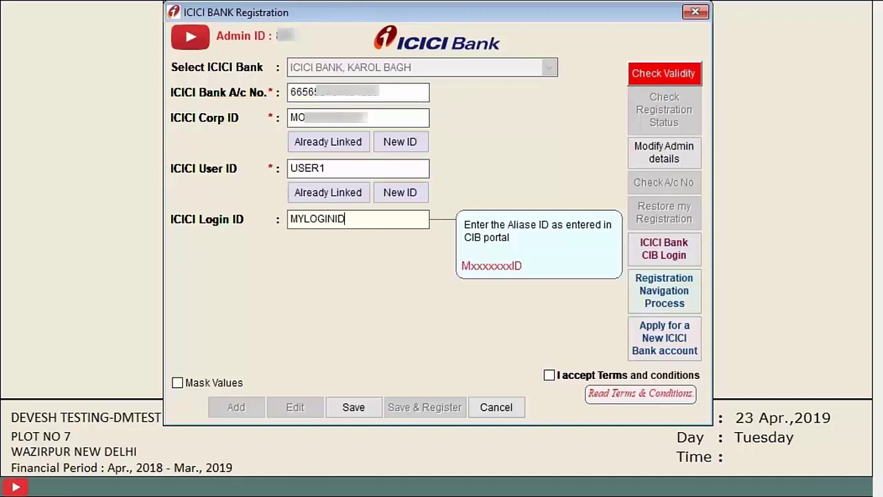
key(alt+s)
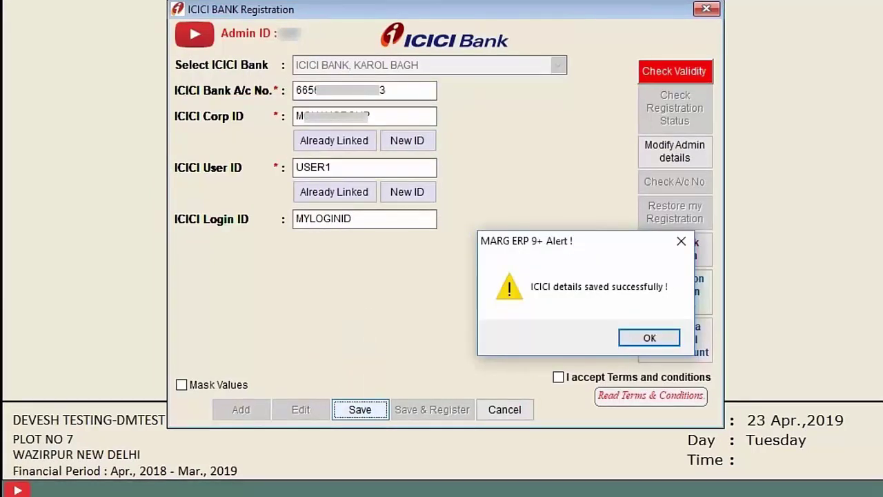
key(Return)
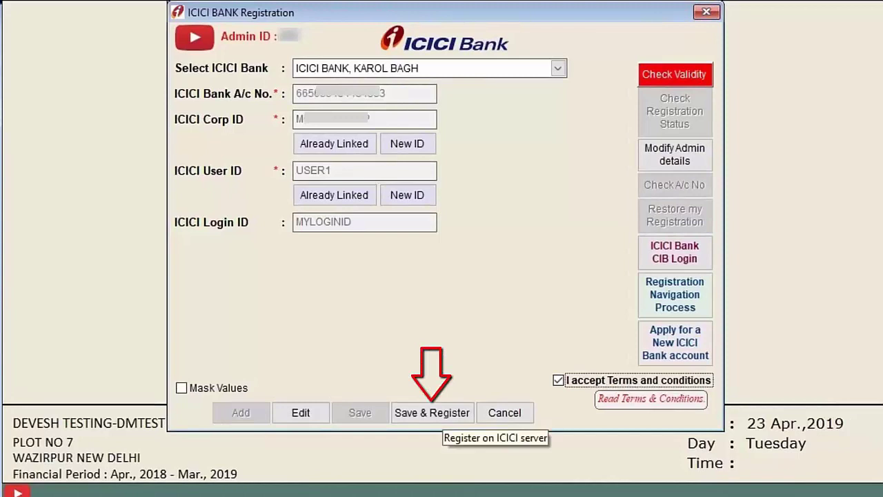
Step: Submit the saved ICICI BANK, KAROL BAGH details for registration on the ICICI server and acknowledge the alerts
click(432, 413)
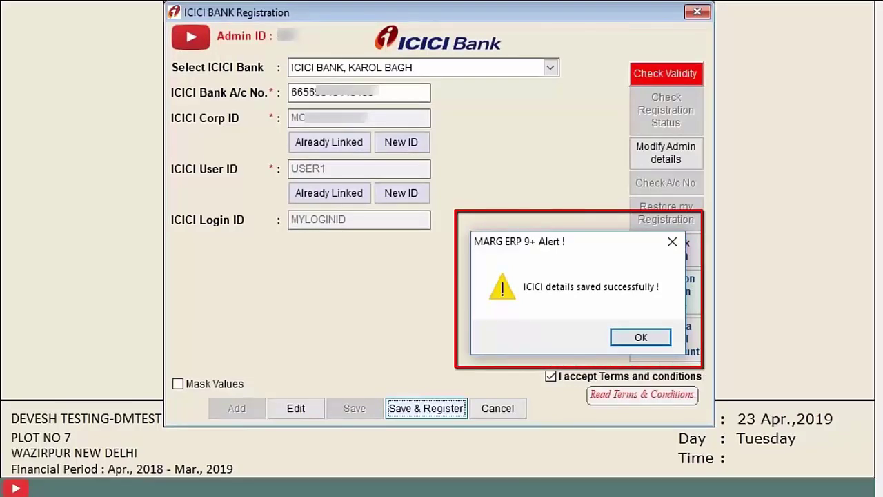
key(Return)
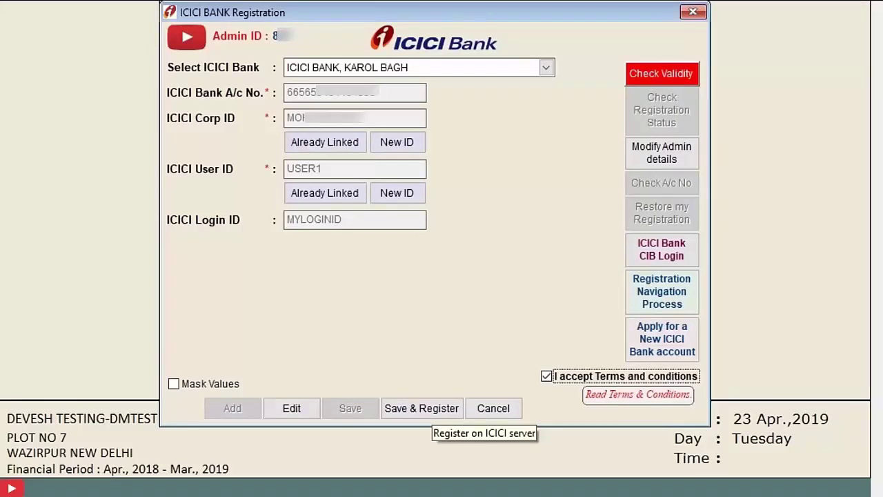
click(421, 407)
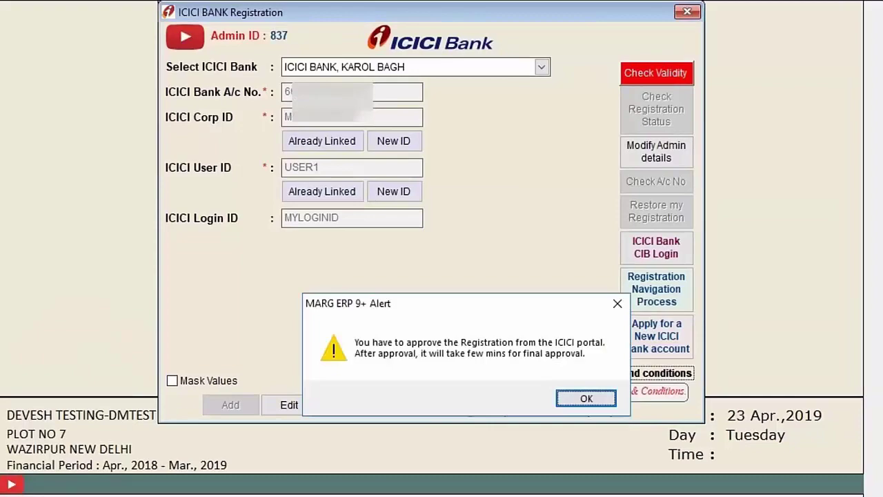
key(Return)
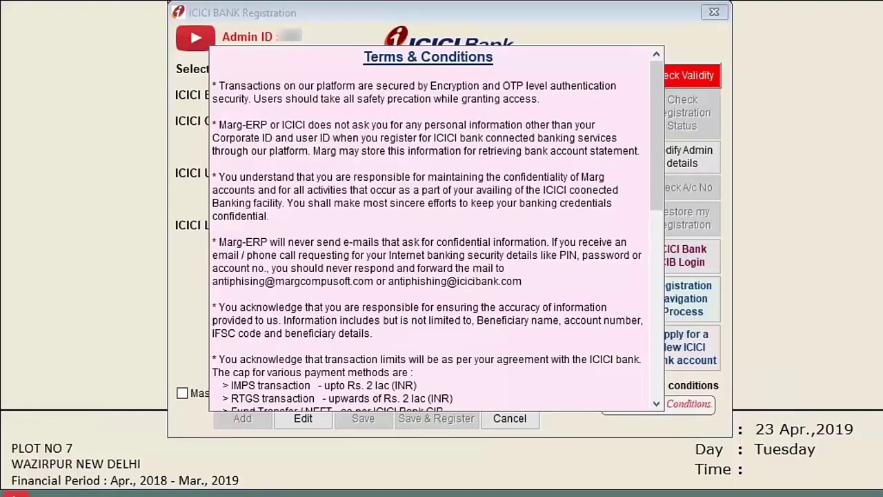
Step: Read the ICICI registration Terms & Conditions through to the end and agree to them
scroll(428, 228, down, 15)
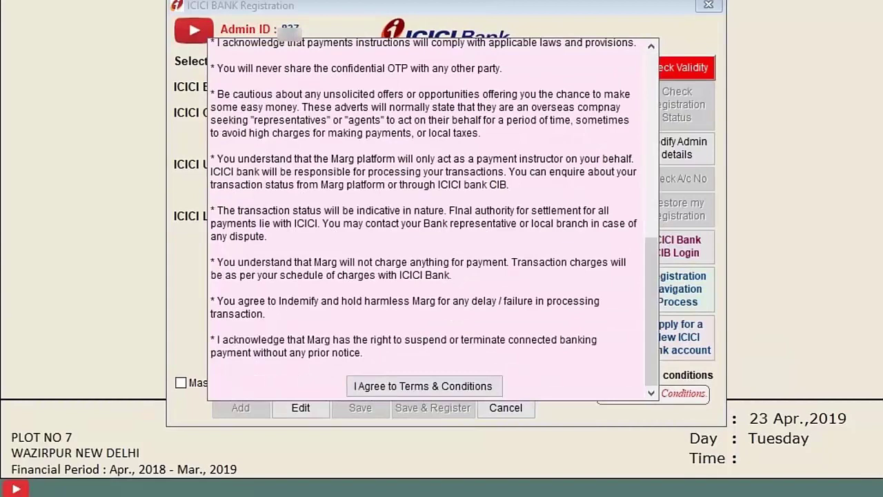
key(Return)
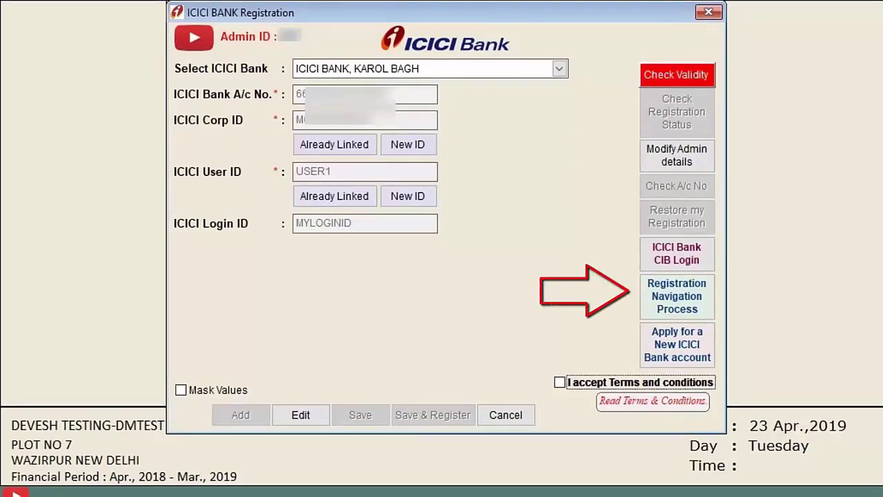
Step: View the registration navigation process and close the ICICI bank detail status report
click(677, 295)
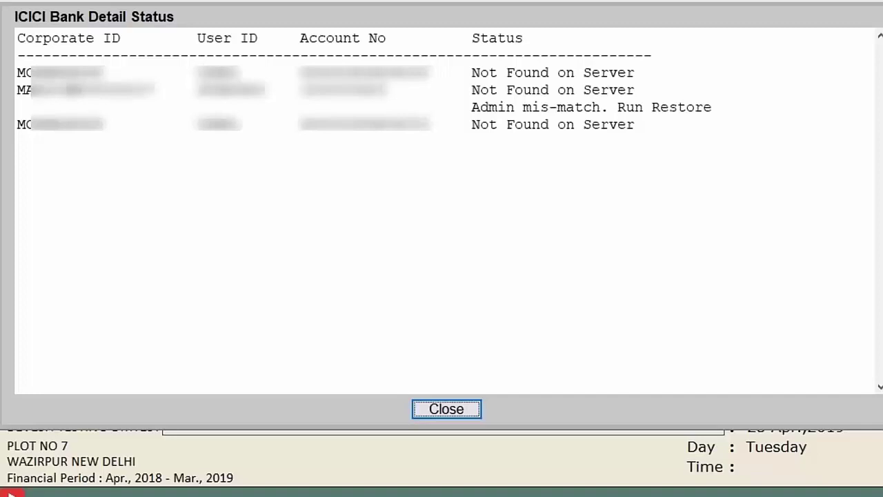
key(Return)
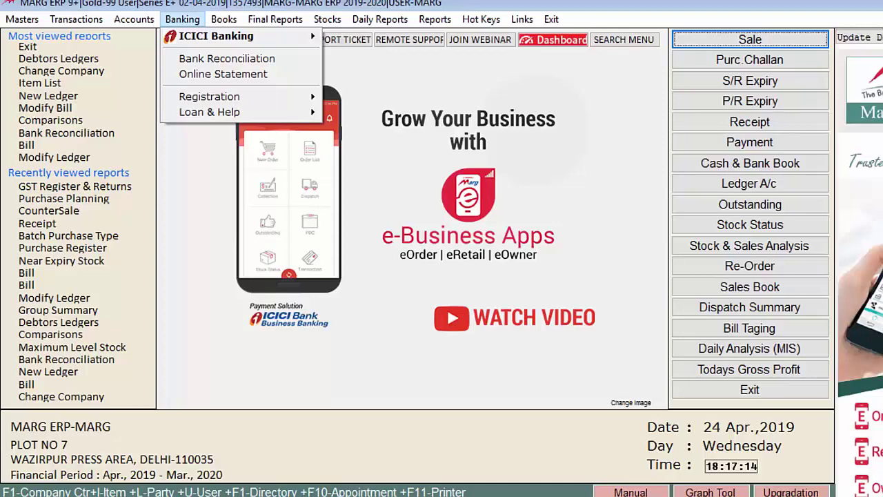
Step: Record an ICICI payment voucher of 100.00 from ICICI BANK, KAROL BAGH to BALAJI PHARMA STORE and proceed past the missing beneficiary account check
key(Right)
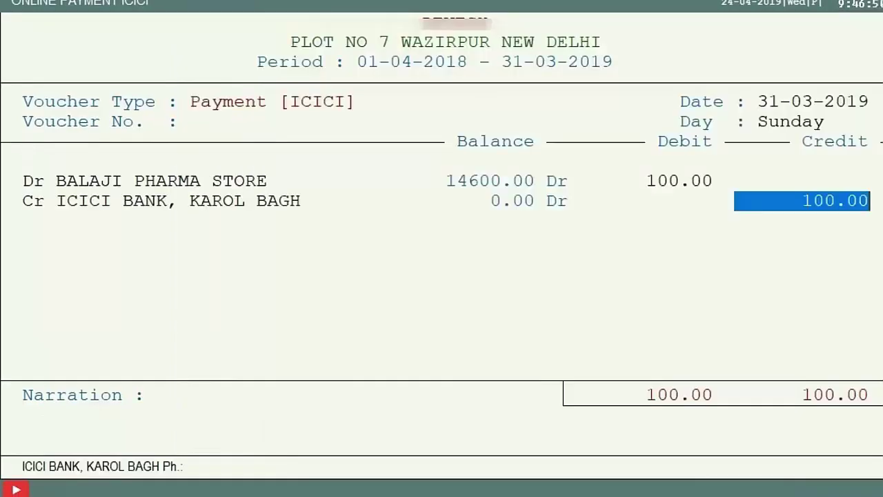
key(Return)
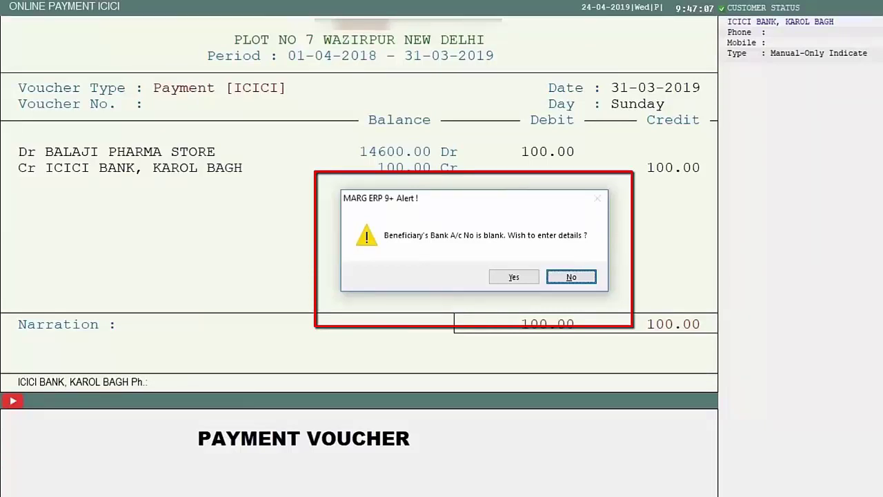
key(Return)
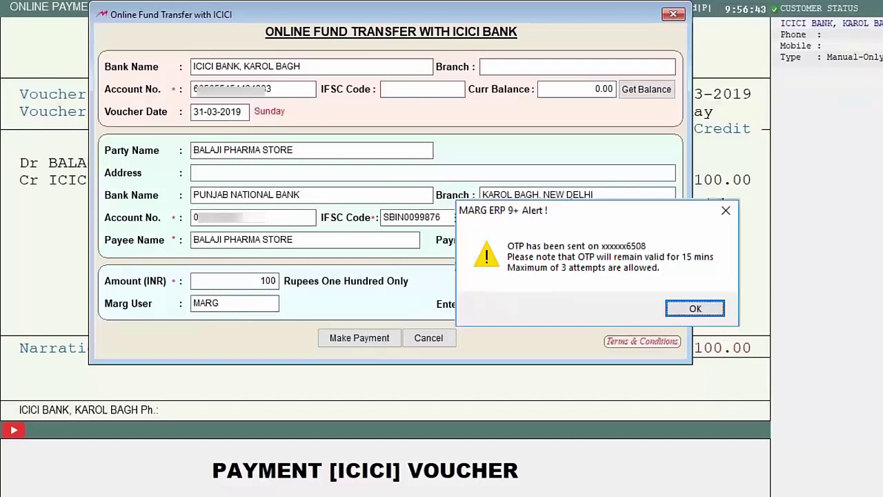
Step: Enter the OTP for the 100 rupee IMPS transfer to BALAJI PHARMA STORE and make the payment
key(Return)
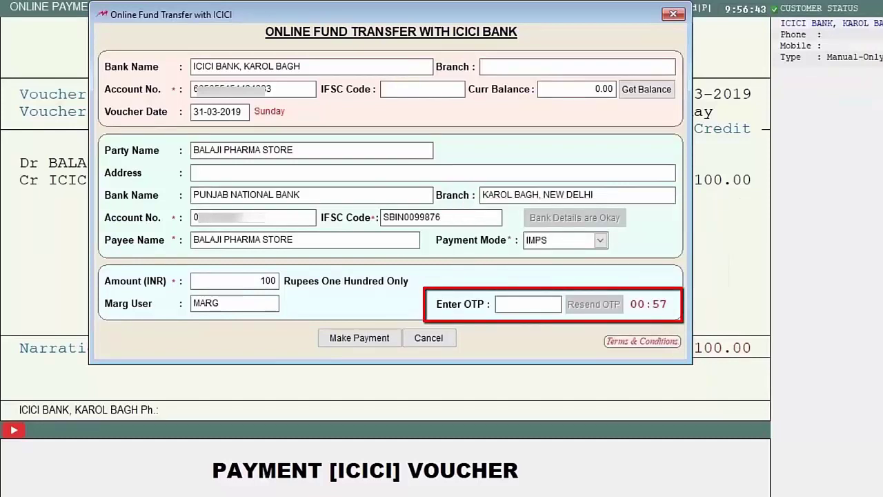
text(******)
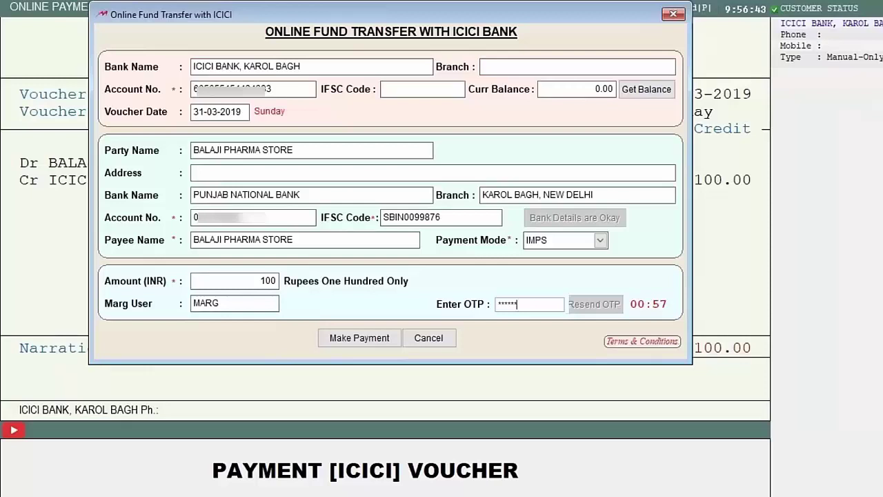
key(Return)
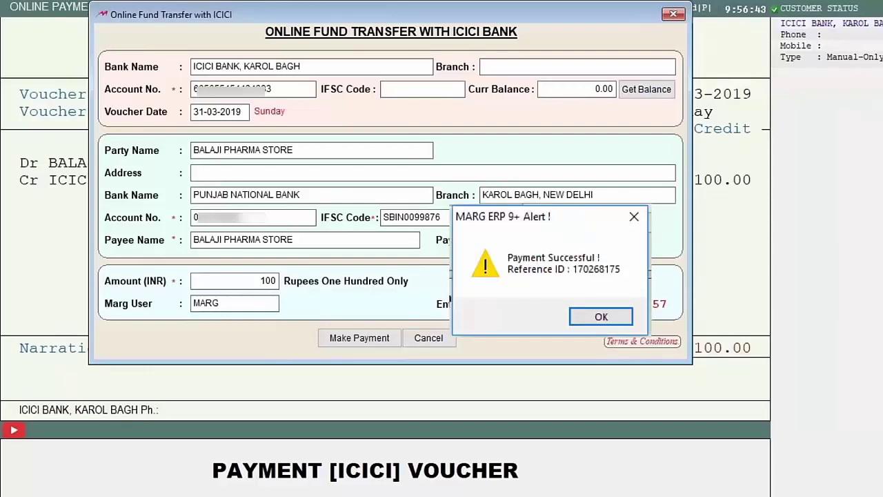
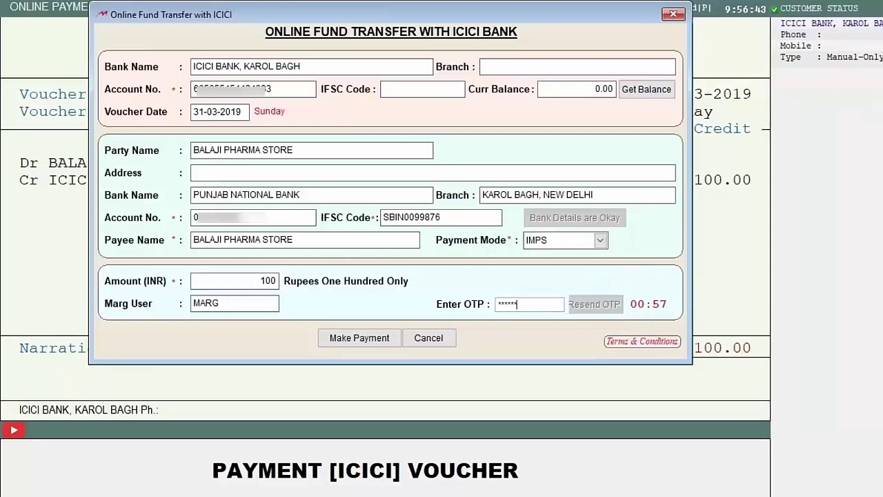
key(Return)
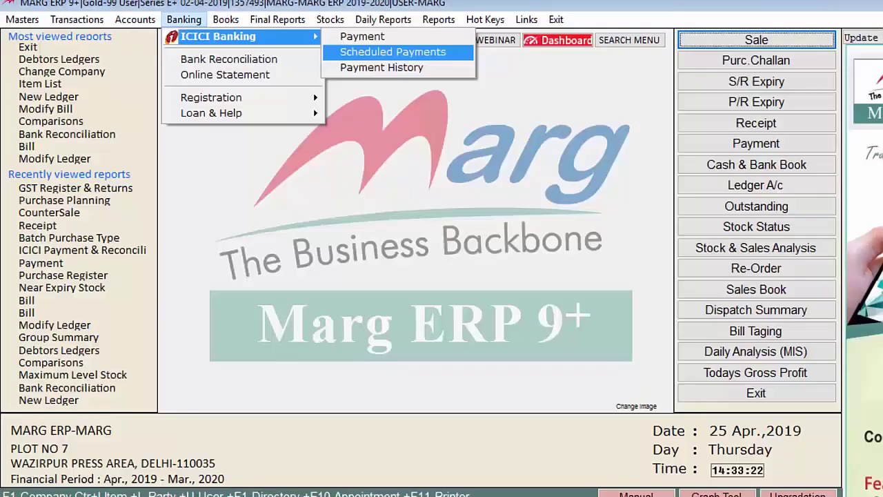
Step: Open the scheduled payments for ICICI Banking
key(Return)
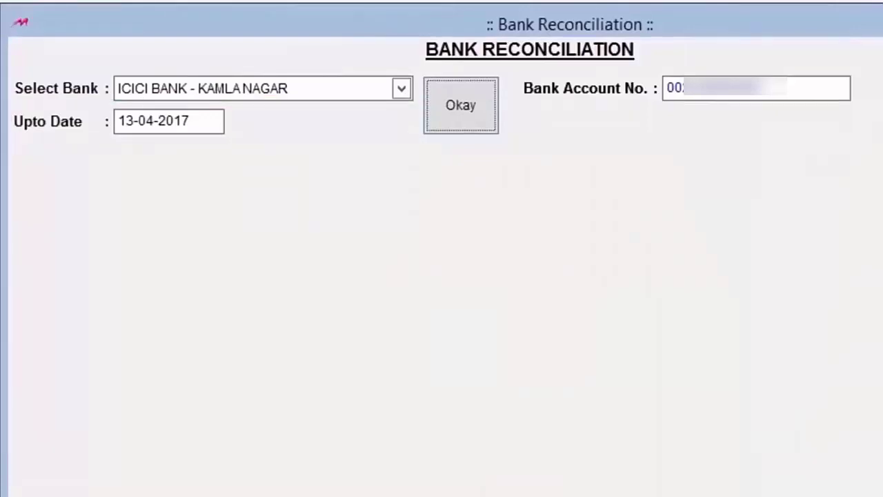
Step: Load the bank reconciliation for ICICI BANK - KAMLA NAGAR up to 13-04-2017 and start auto-reconciliation with the bank statement
key(Return)
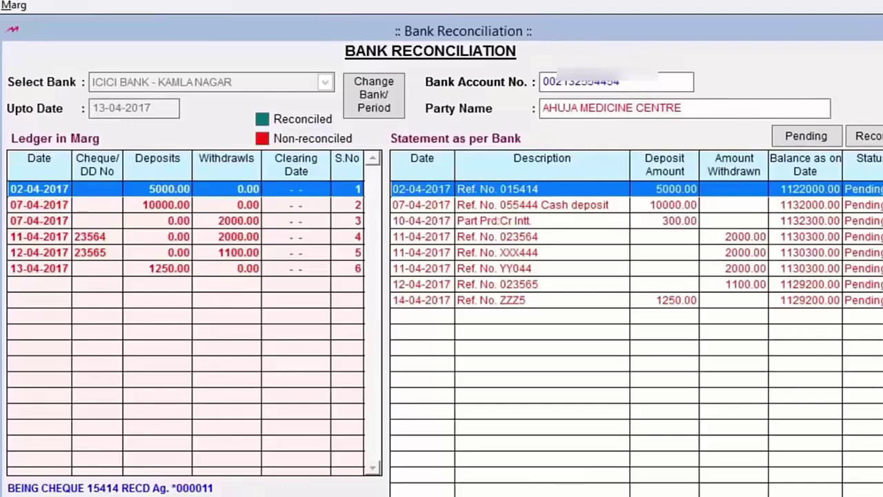
key(F6)
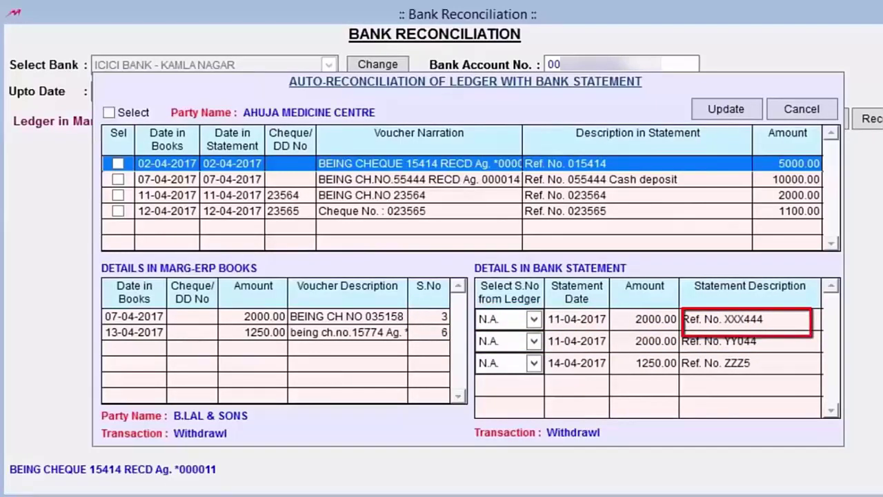
Step: Match the statement entry Ref. No. XXX444 to ledger serial number 3 and save the reconciled entries in the books
click(533, 319)
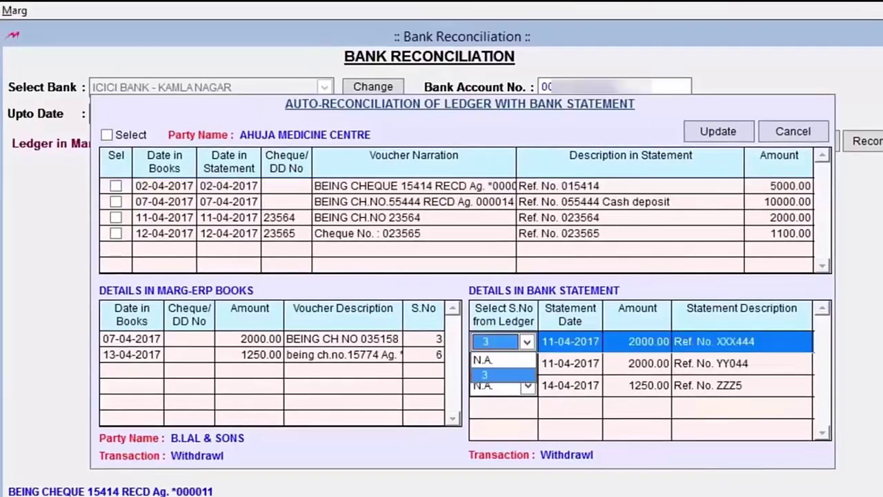
key(Return)
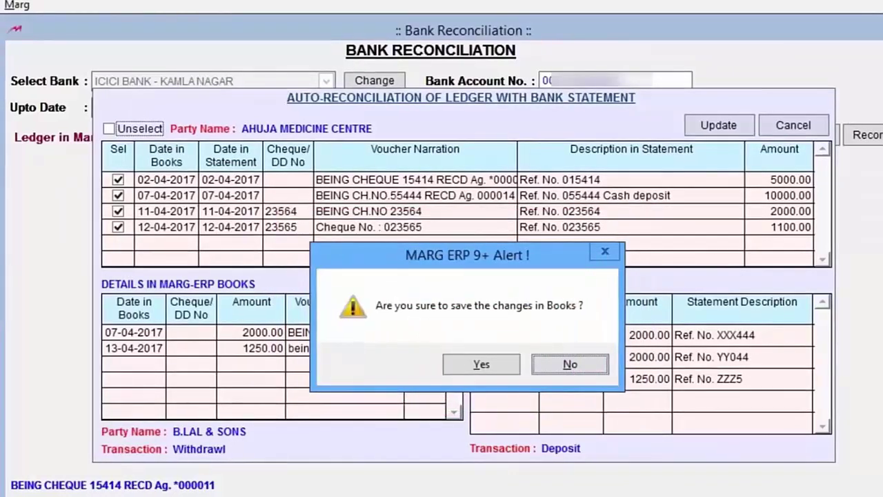
key(y)
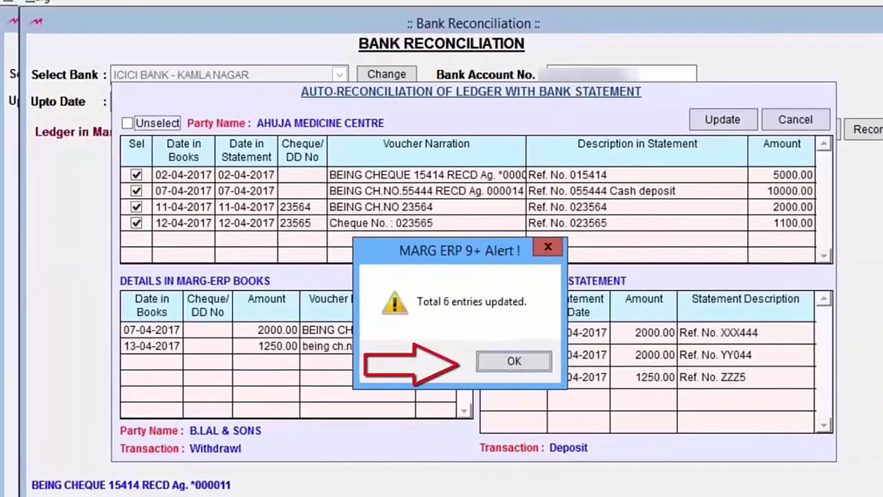
key(Return)
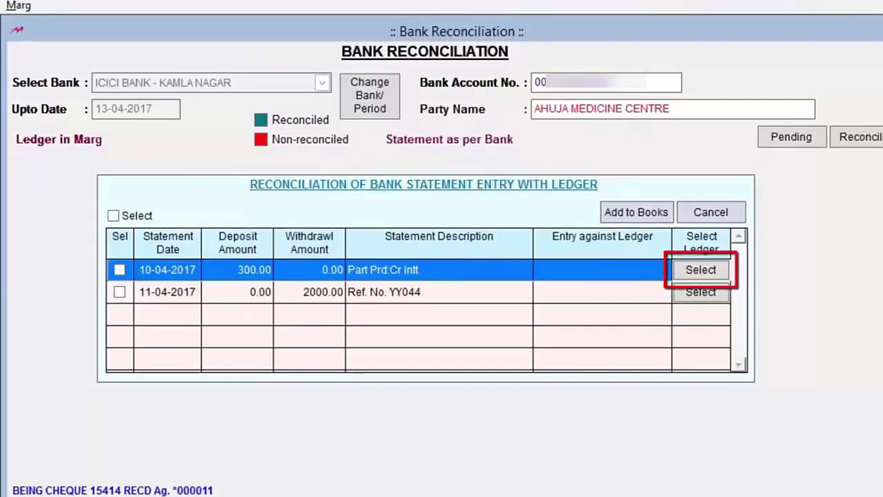
Step: Assign the BANK CHARGES ledger to the 10-04-2017 Part Prd:Cr Intt. statement entry and add it to the books
key(Return)
text(BA)
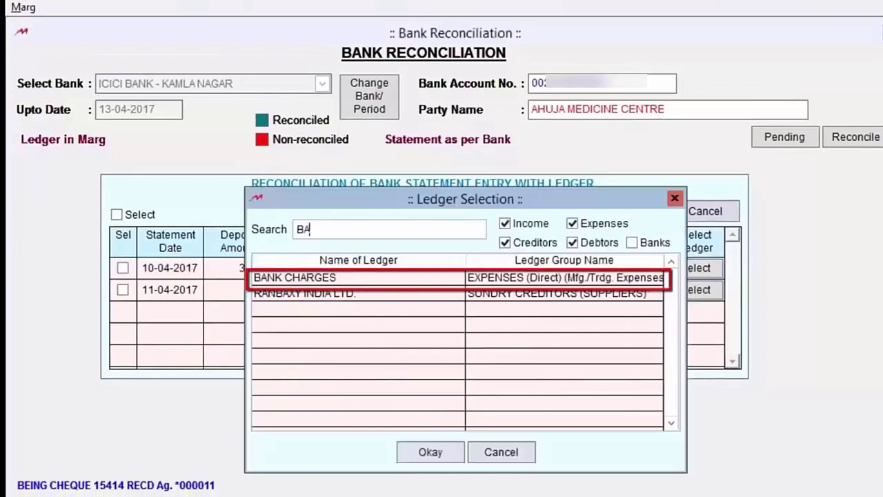
key(Return)
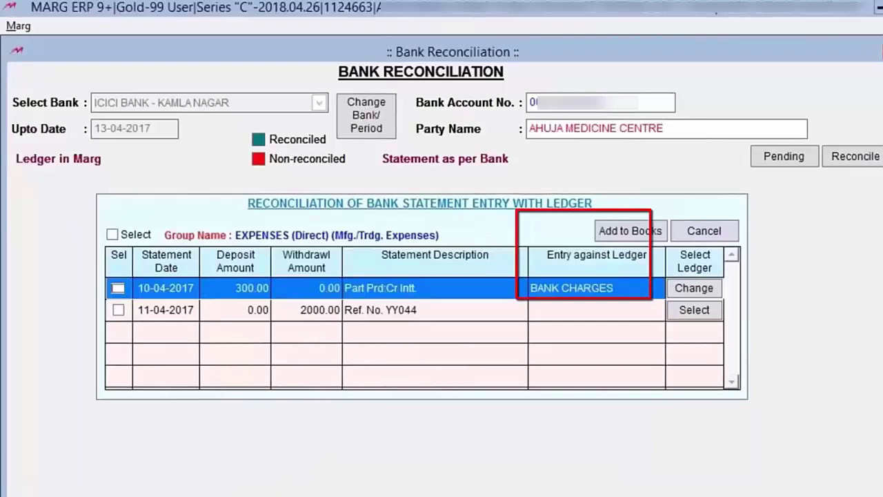
key(space)
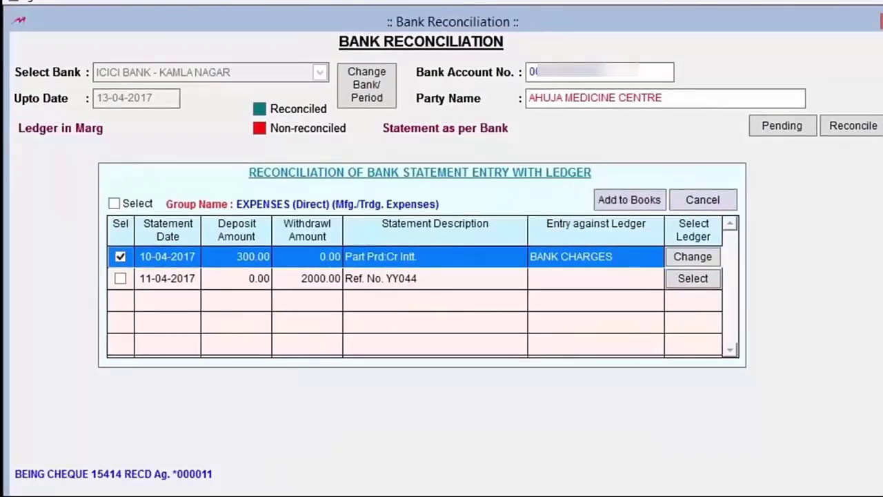
key(alt+a)
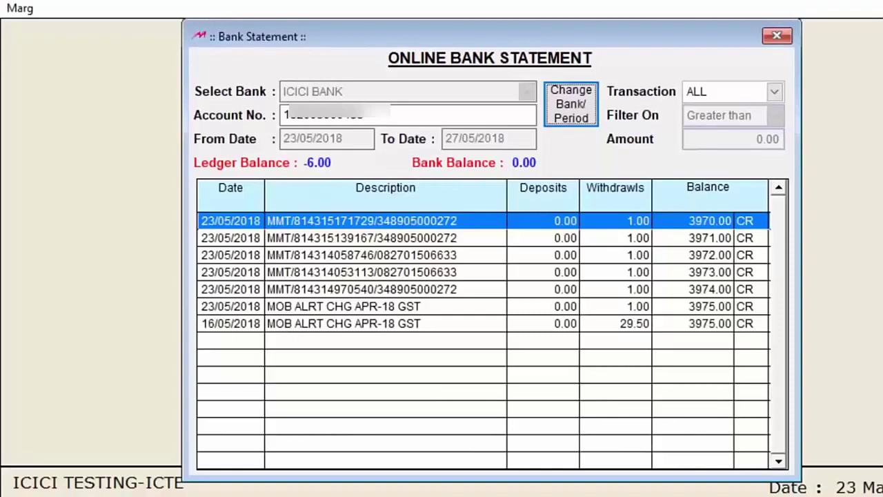
Step: Look through the transaction type options of the online bank statement down to WITHDRAWL and leave the list
key(Tab)
key(alt+Down)
key(Down)
key(Down)
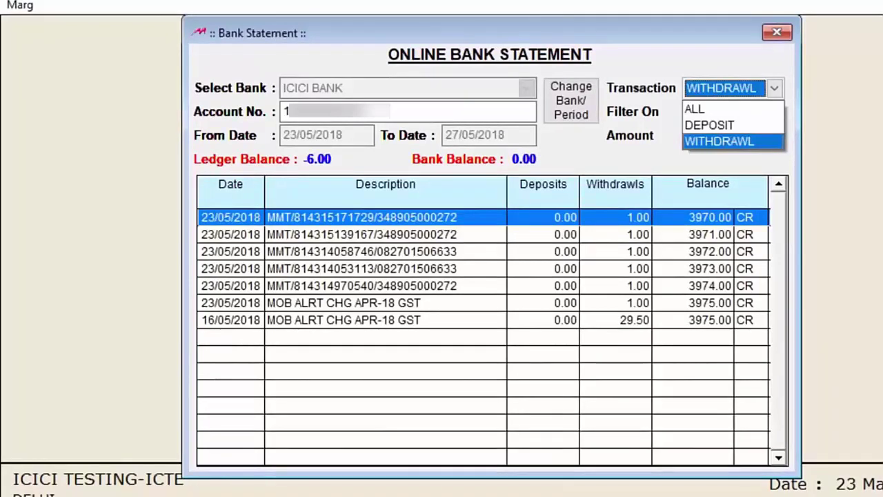
key(Escape)
key(shift+Tab)
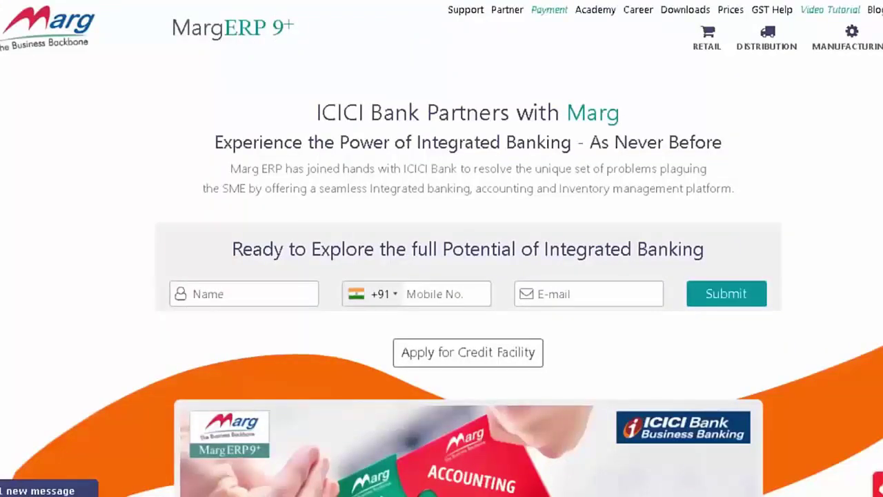
Step: Look through the ICICI Bank integrated banking page on the Marg ERP website
scroll(442, 276, down, 10)
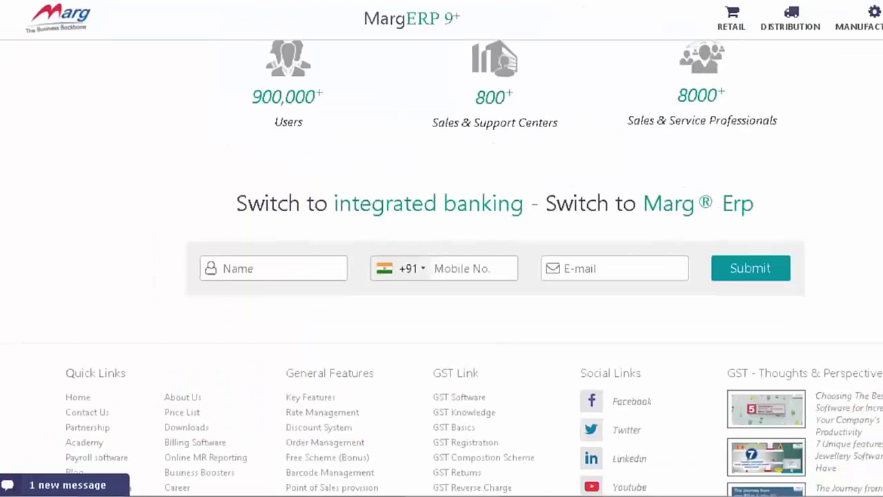